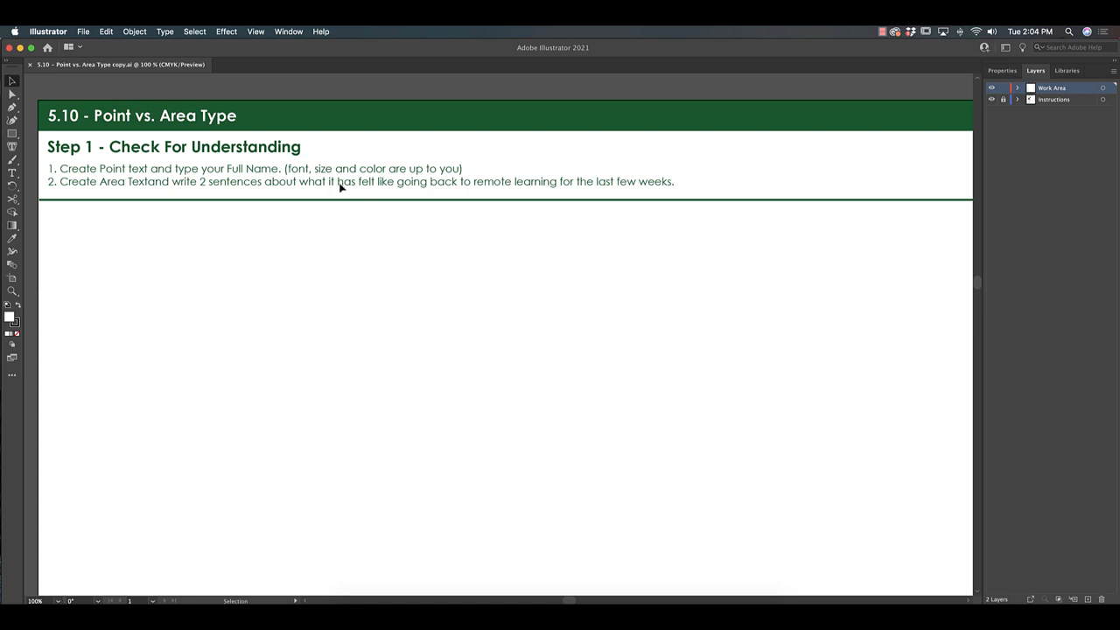
Add the student's full name as point text below the instructions
{"action": "left_click", "coordinate": [12, 174]}
{"action": "left_click", "coordinate": [91, 263]}
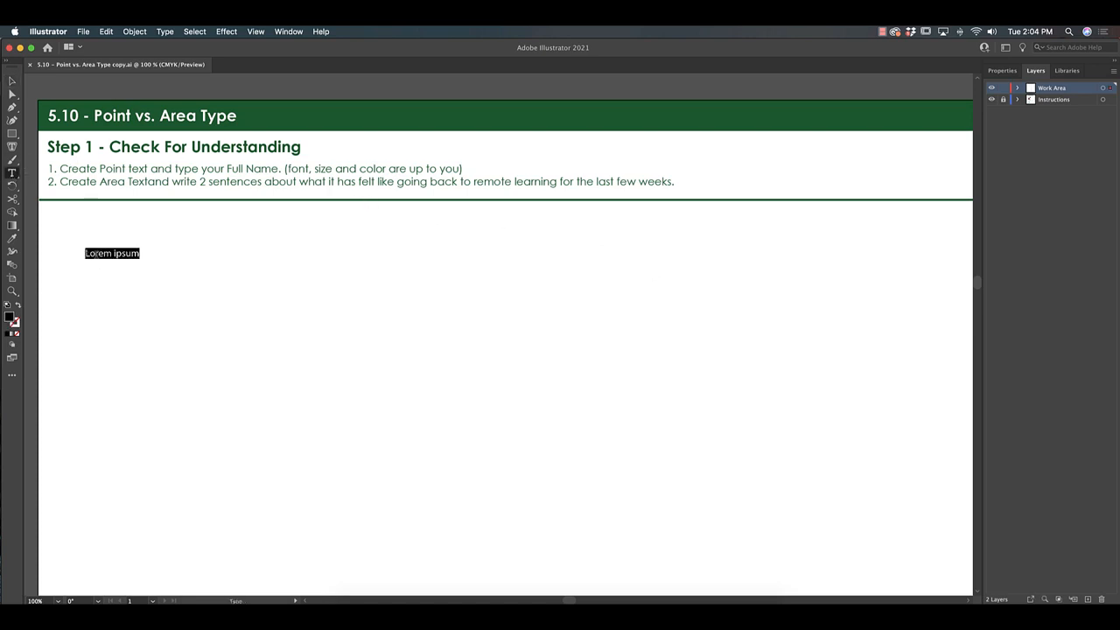
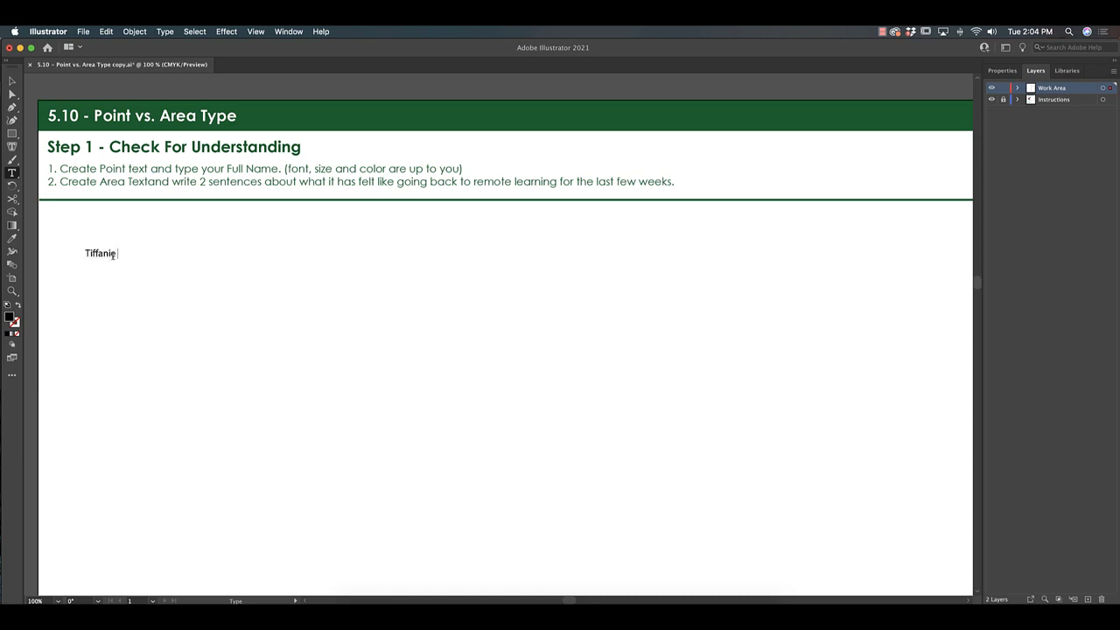
Set the name line in the Playkidz font, undoing an accidental enlargement
{"action": "left_click_drag", "start_coordinate": [159, 254], "coordinate": [85, 255]}
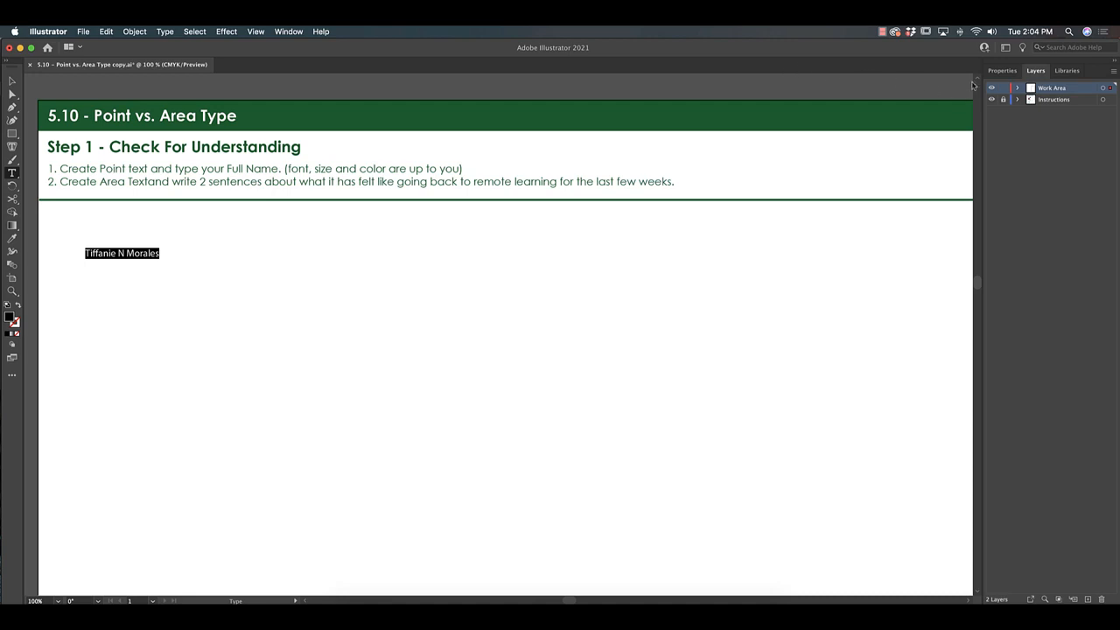
{"action": "left_click", "coordinate": [992, 70]}
{"action": "left_click", "coordinate": [1103, 284]}
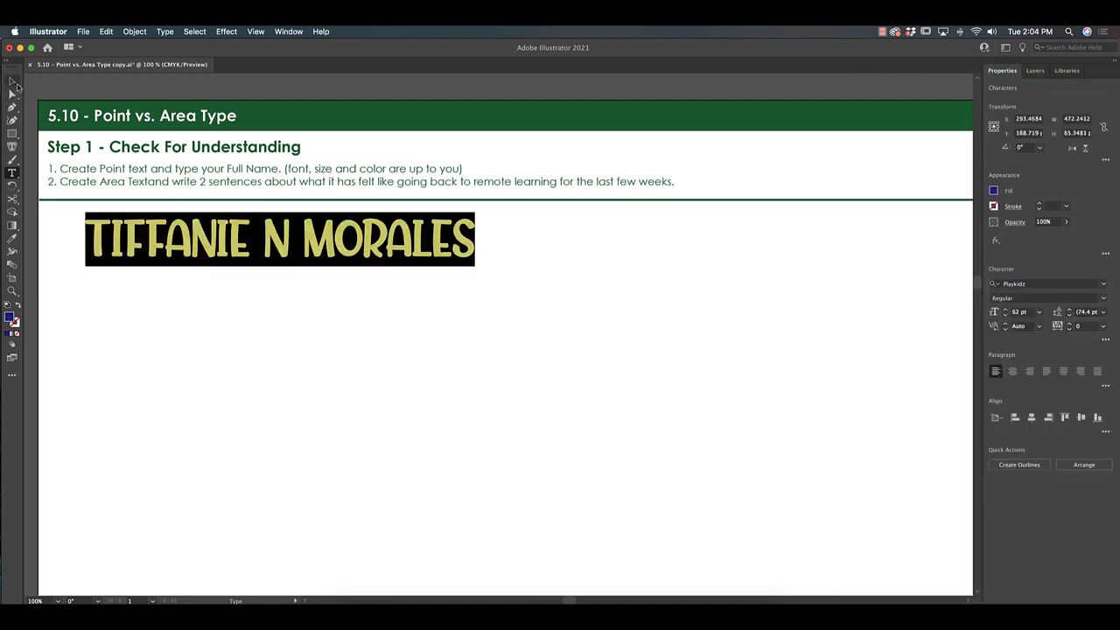
{"action": "left_click", "coordinate": [13, 82]}
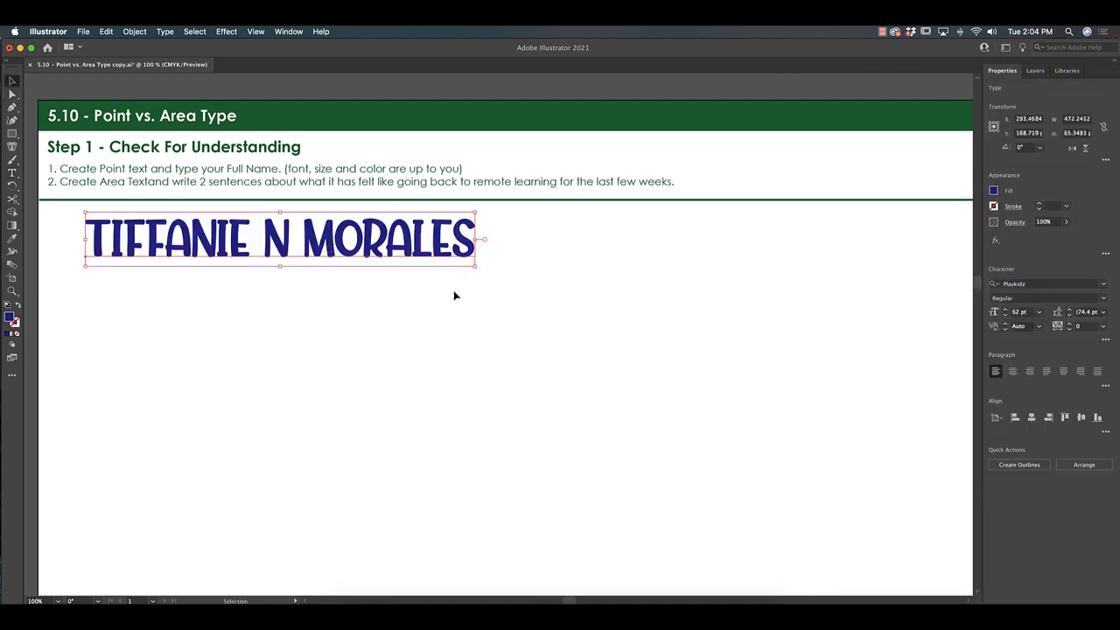
{"action": "left_click_drag", "start_coordinate": [475, 266], "coordinate": [884, 395]}
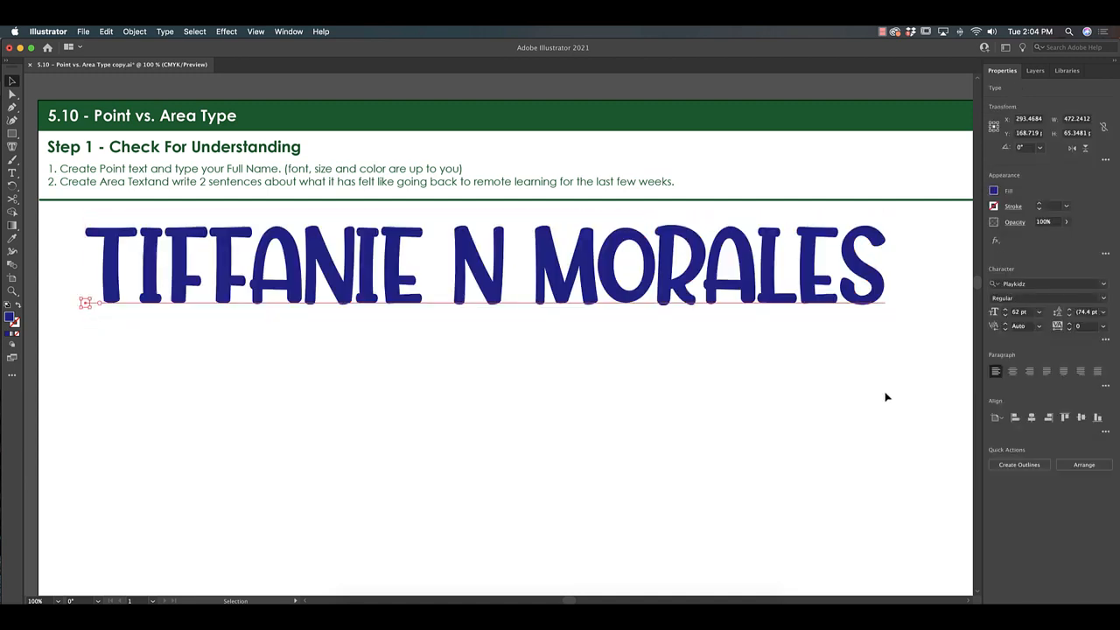
{"action": "key", "text": "super+z"}
{"action": "left_click", "coordinate": [505, 317]}
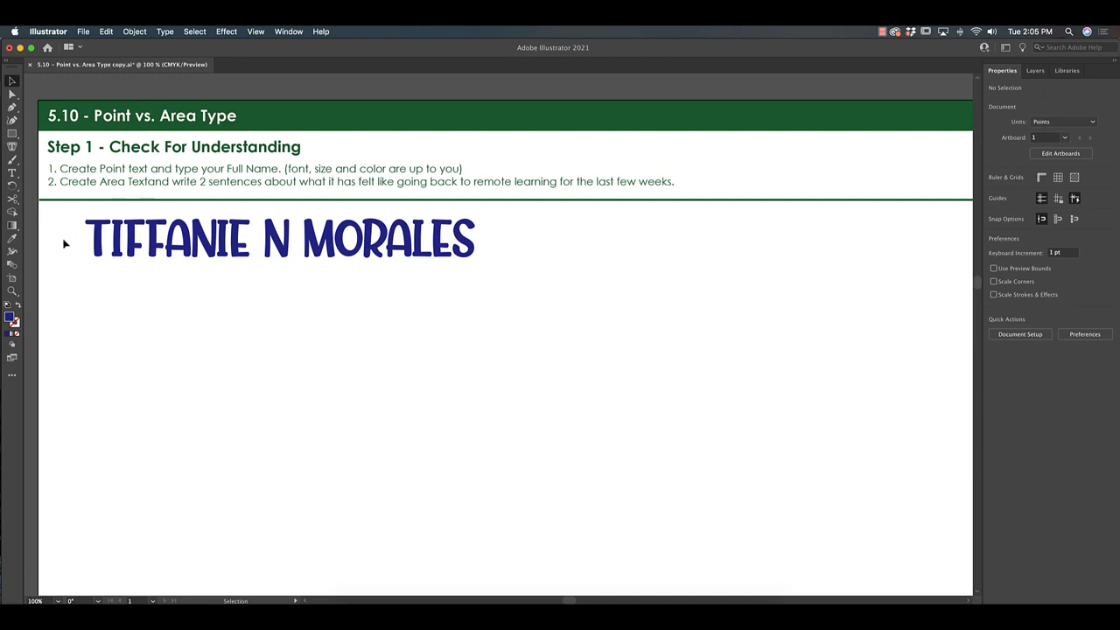
Draw an area-type box below the name and paste the two sentences at 45 pt
{"action": "left_click", "coordinate": [12, 174]}
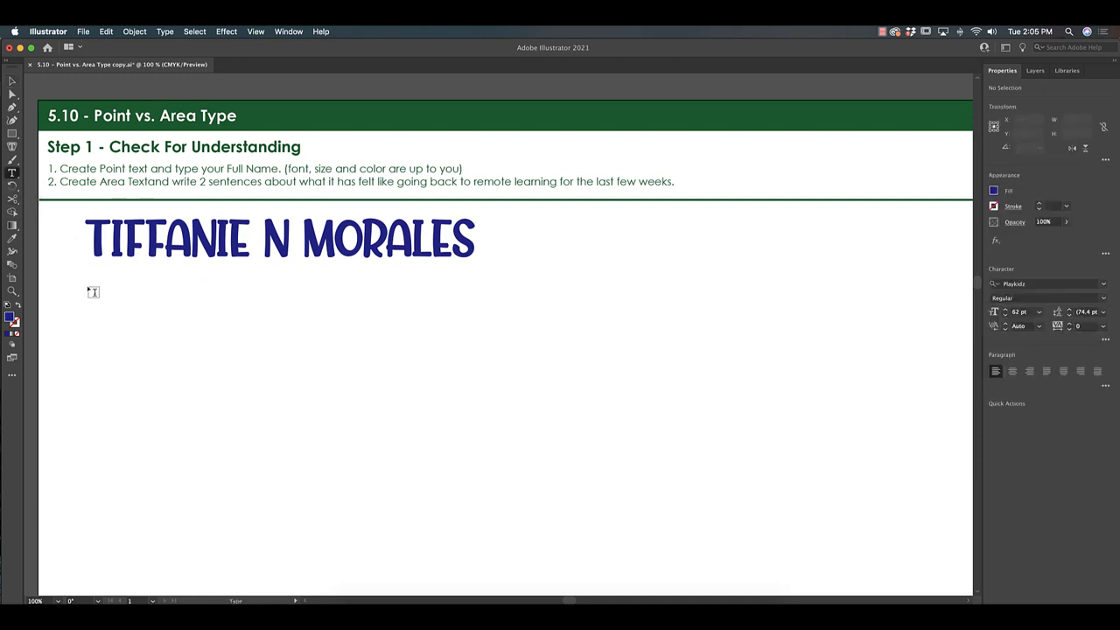
{"action": "left_click_drag", "start_coordinate": [88, 307], "coordinate": [763, 504]}
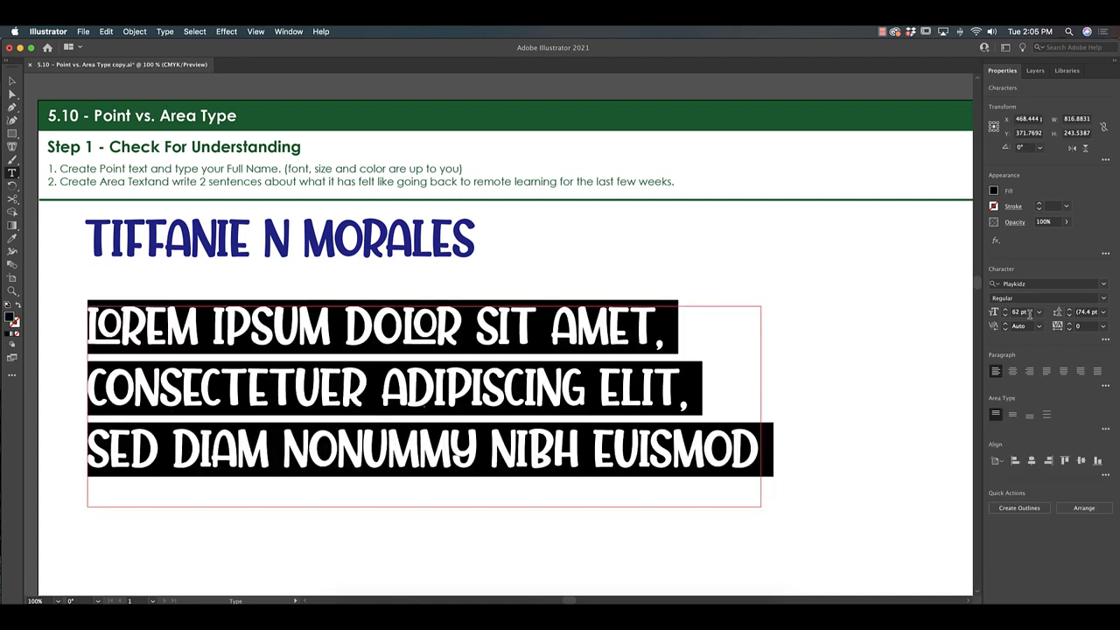
{"action": "type", "text": "45"}
{"action": "key", "text": "Return"}
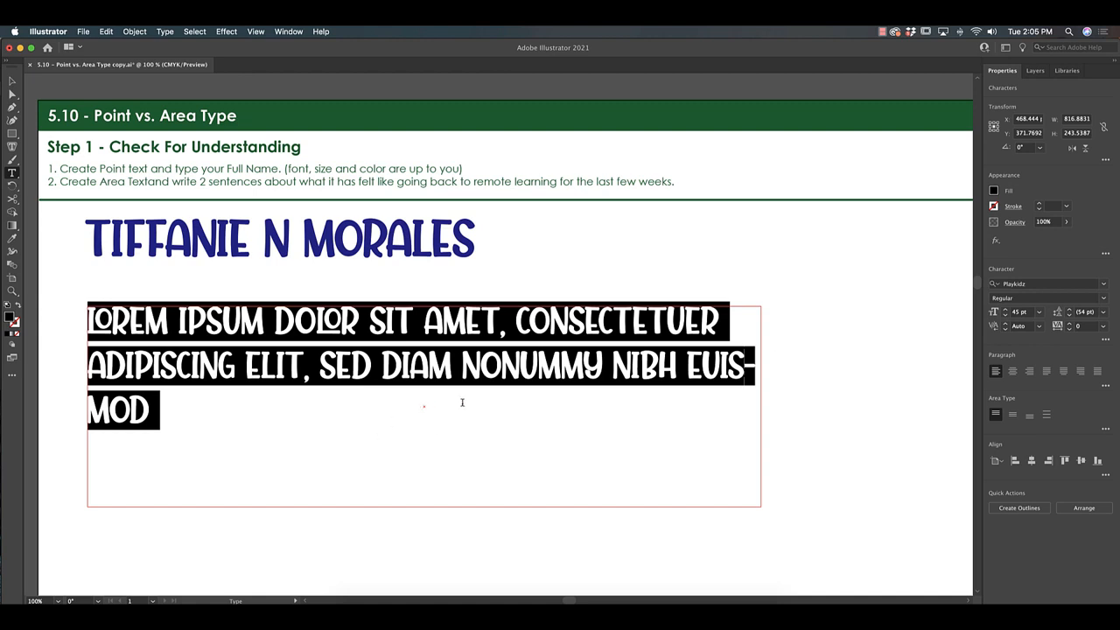
{"action": "type", "text": "Being back in remote learning has been challenging. Teaching online feels isolating and frustrating."}
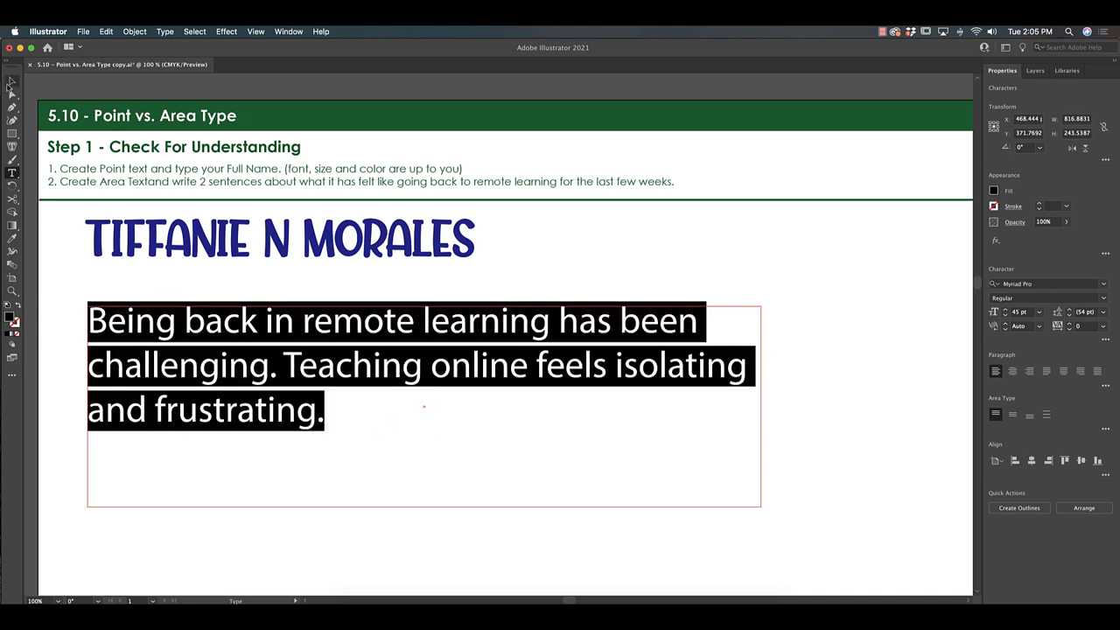
{"action": "left_click", "coordinate": [12, 79]}
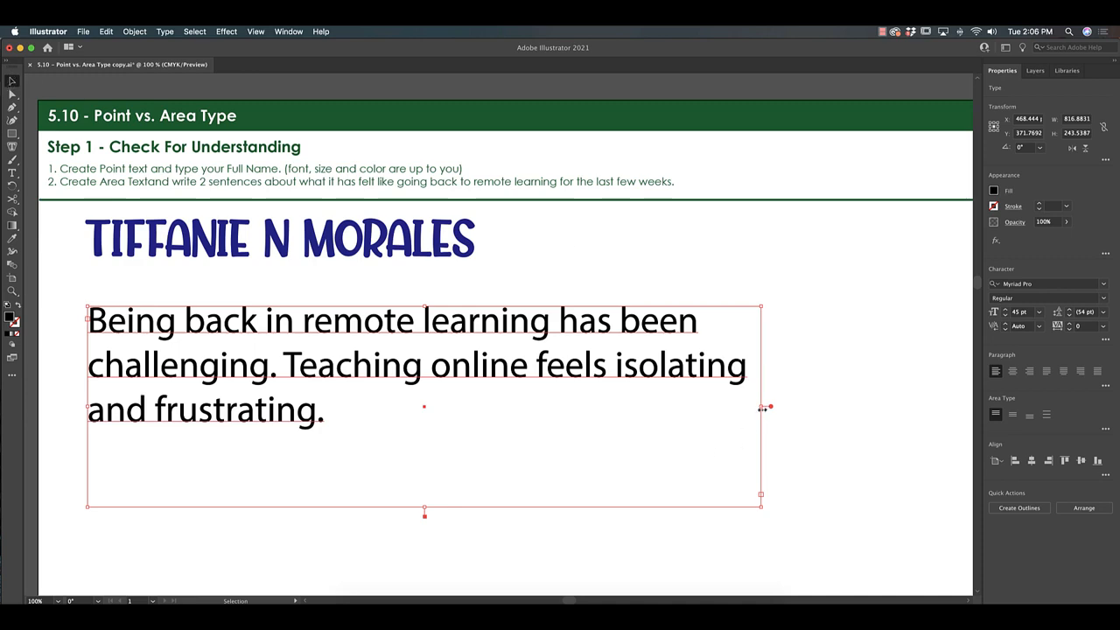
Widen the paragraph box by its handle, then scale the name text
{"action": "left_click_drag", "start_coordinate": [762, 409], "coordinate": [685, 332]}
{"action": "scroll", "coordinate": [685, 333], "scroll_direction": "left", "scroll_amount": 6}
{"action": "left_click", "coordinate": [405, 242]}
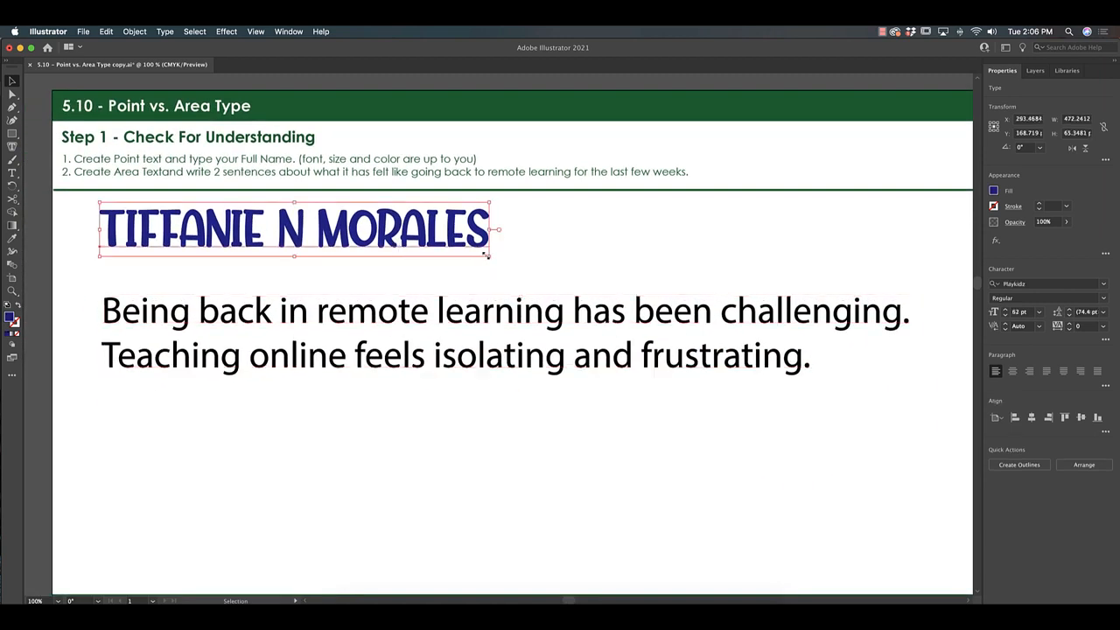
{"action": "left_click_drag", "start_coordinate": [486, 256], "coordinate": [713, 303]}
Undo the accidental enlargement of the name and select the paragraph box
{"action": "key", "text": "super+z"}
{"action": "left_click", "coordinate": [672, 359]}
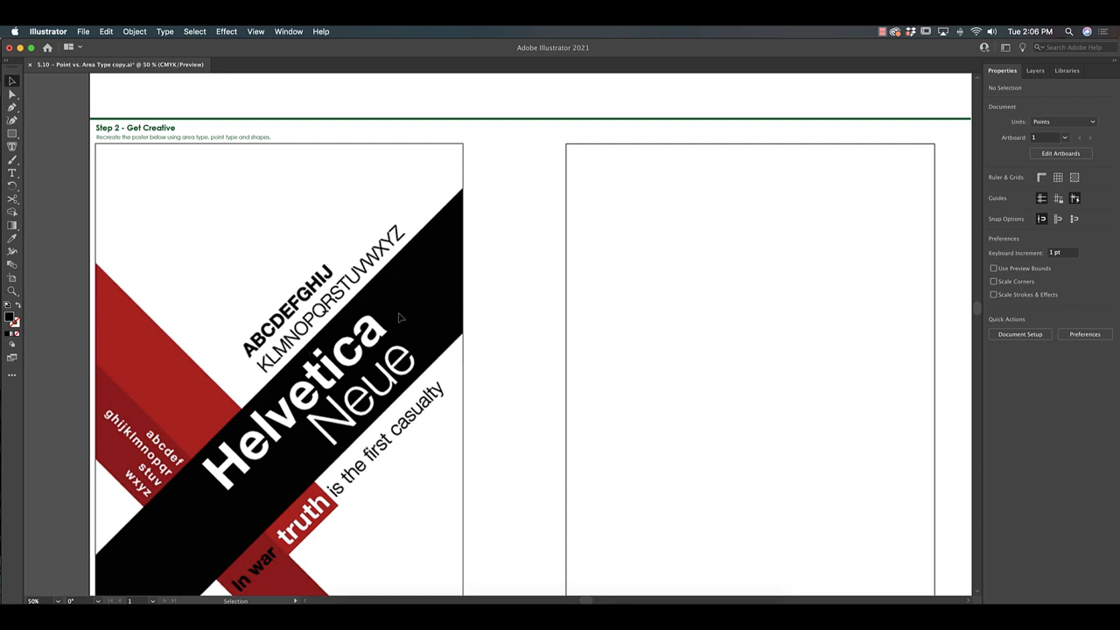
Type the alphabet line 'ABCDEFGHI' as point text beside the poster
{"action": "left_click", "coordinate": [12, 173]}
{"action": "left_click", "coordinate": [486, 192]}
{"action": "type", "text": "ABS"}
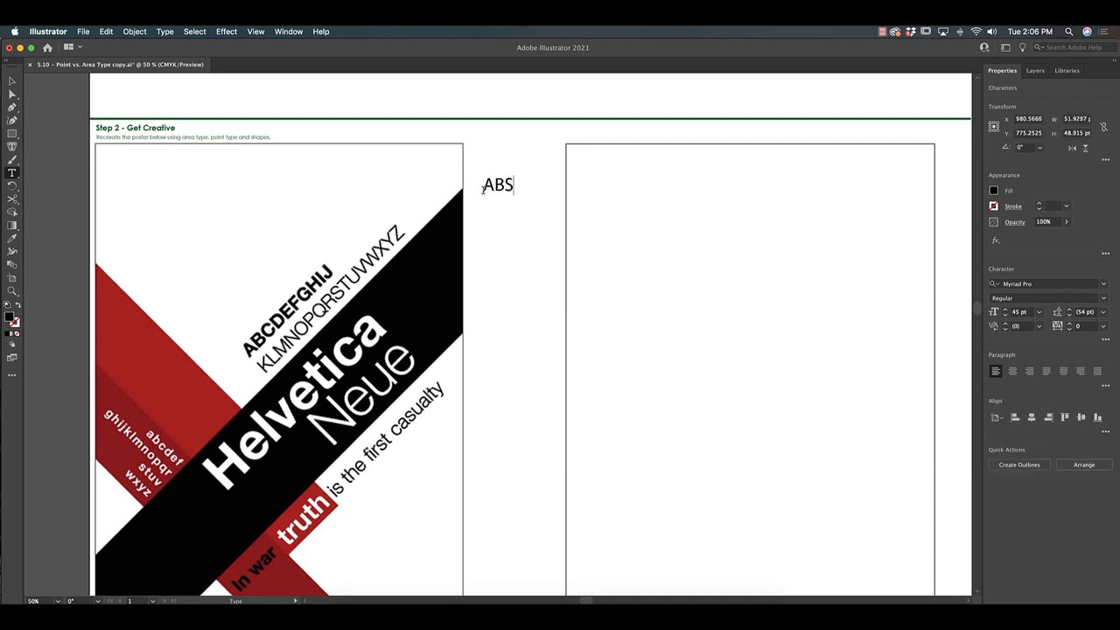
{"action": "key", "text": "BackSpace"}
{"action": "type", "text": "CDEF"}
{"action": "type", "text": "GHIJ"}
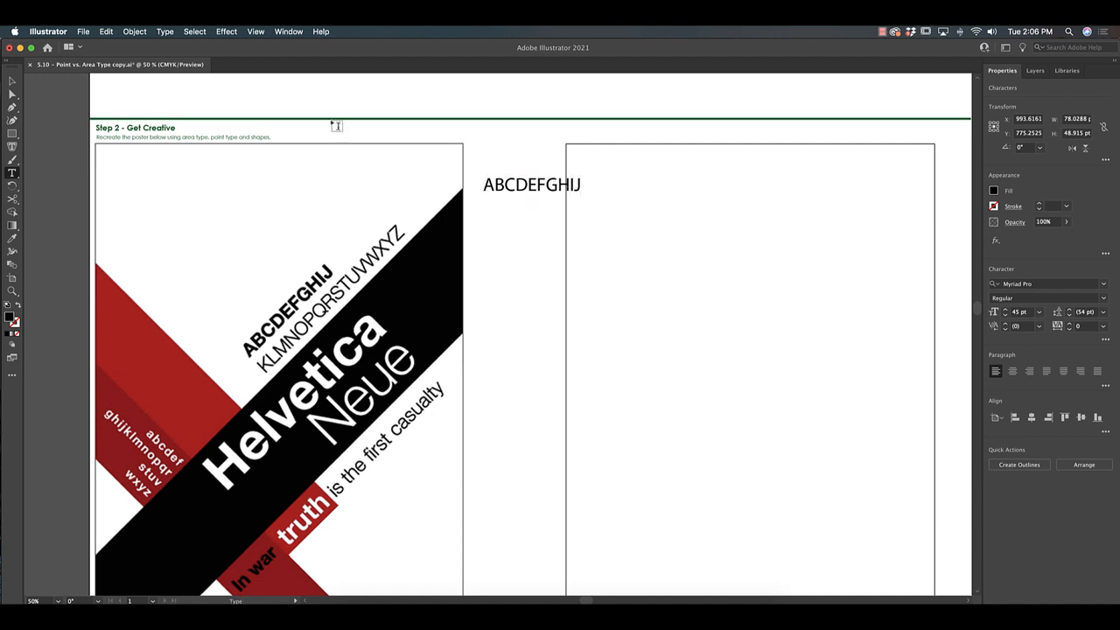
{"action": "key", "text": "Escape"}
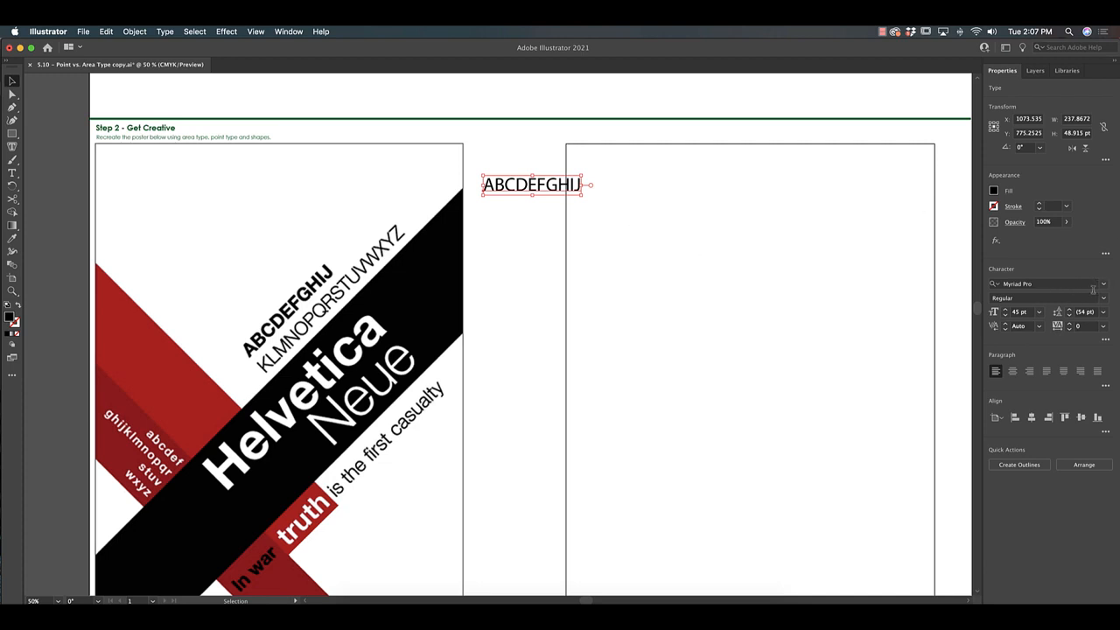
Set the alphabet line in Helvetica Bold and move it right of the empty artboard
{"action": "left_click", "coordinate": [1103, 284]}
{"action": "type", "text": "hel"}
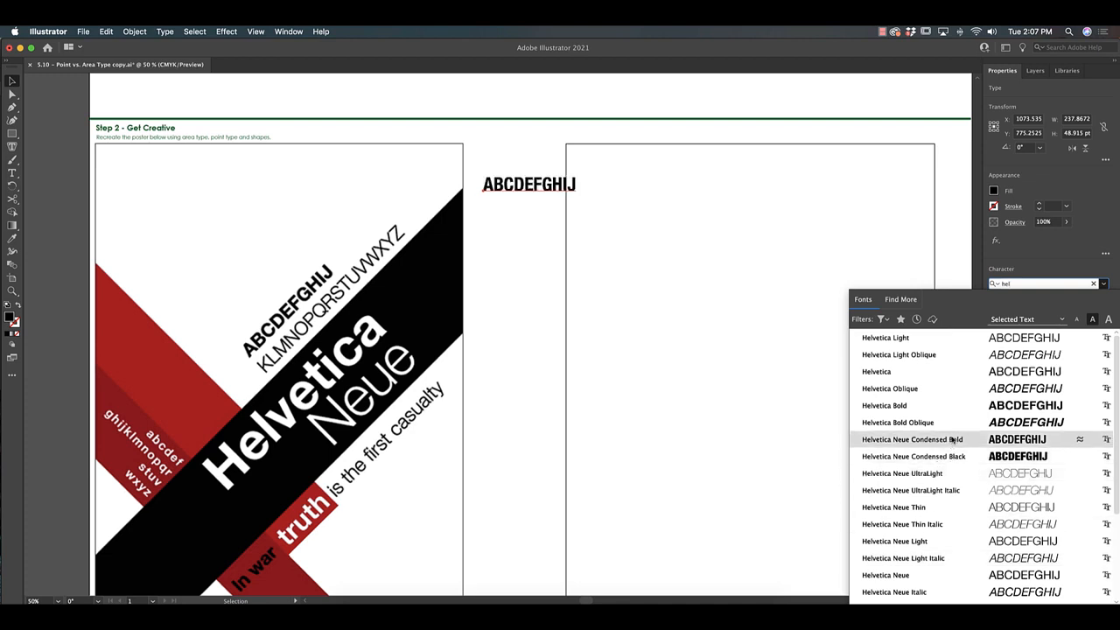
{"action": "left_click", "coordinate": [953, 407]}
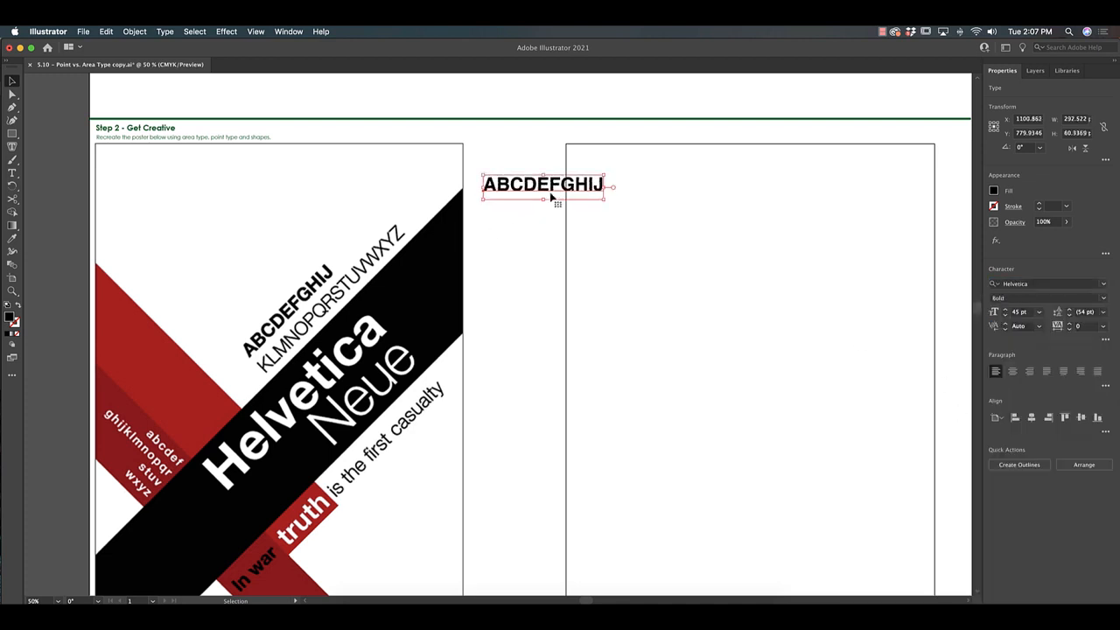
{"action": "left_click_drag", "start_coordinate": [550, 195], "coordinate": [760, 154]}
{"action": "key", "text": "space"}
{"action": "left_click_drag", "start_coordinate": [821, 195], "coordinate": [645, 193]}
{"action": "left_click_drag", "start_coordinate": [598, 159], "coordinate": [858, 205]}
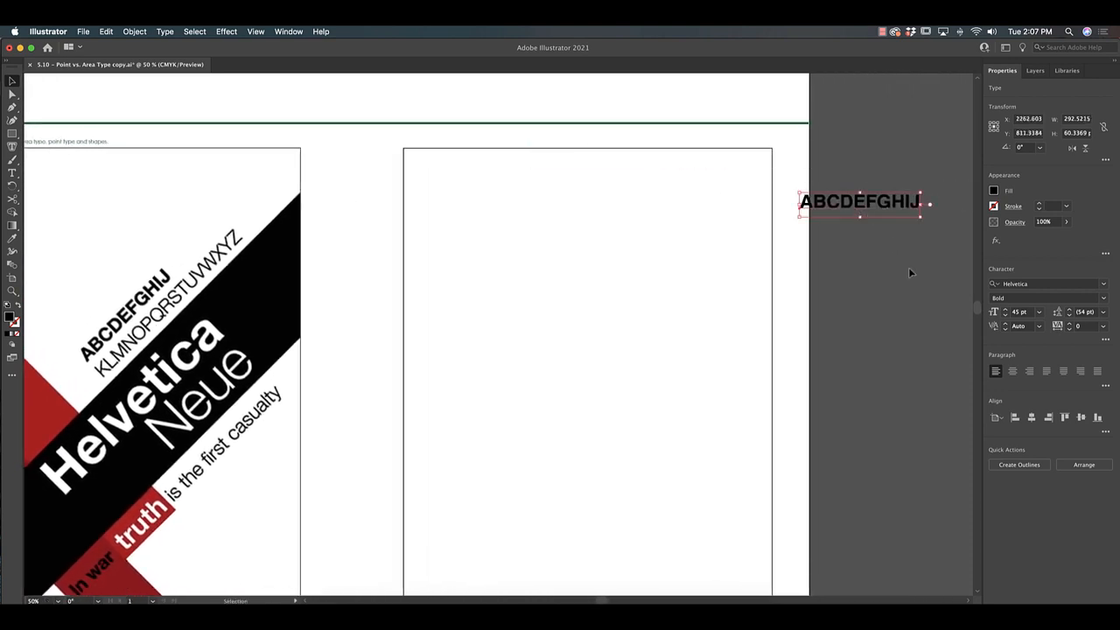
{"action": "left_click", "coordinate": [908, 267]}
Start a second point-text line beginning 'KLM' beside the poster
{"action": "key", "text": "t"}
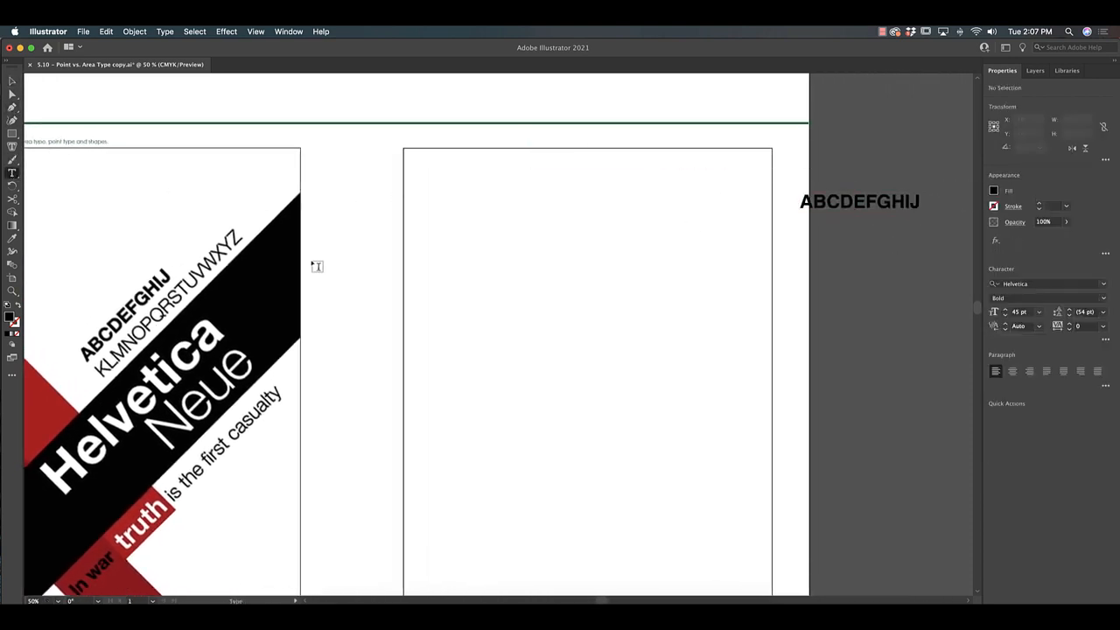
{"action": "left_click", "coordinate": [324, 256]}
{"action": "type", "text": "K"}
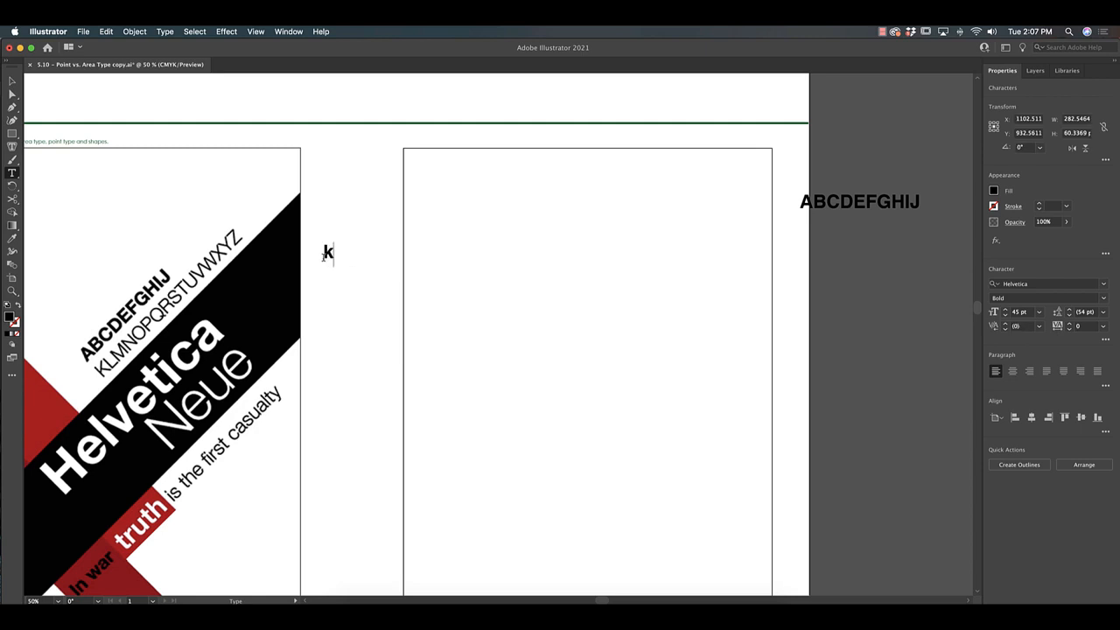
{"action": "type", "text": "E"}
{"action": "key", "text": "BackSpace"}
{"action": "type", "text": "LMNOPQRSTUVWXYZ"}
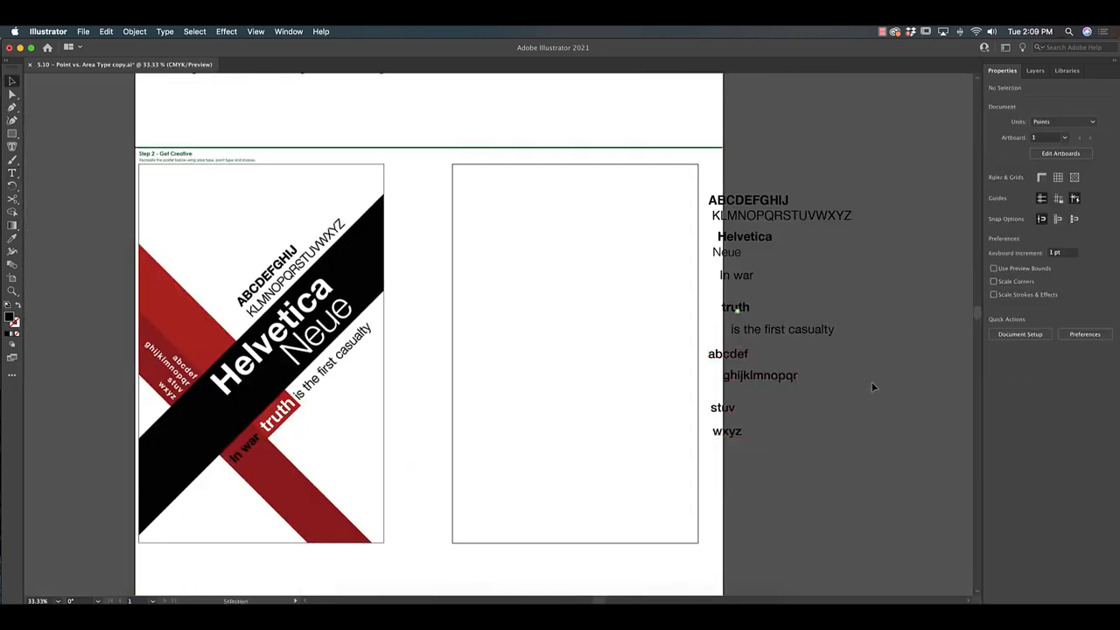
{"action": "scroll", "coordinate": [871, 383], "scroll_direction": "right", "scroll_amount": 3}
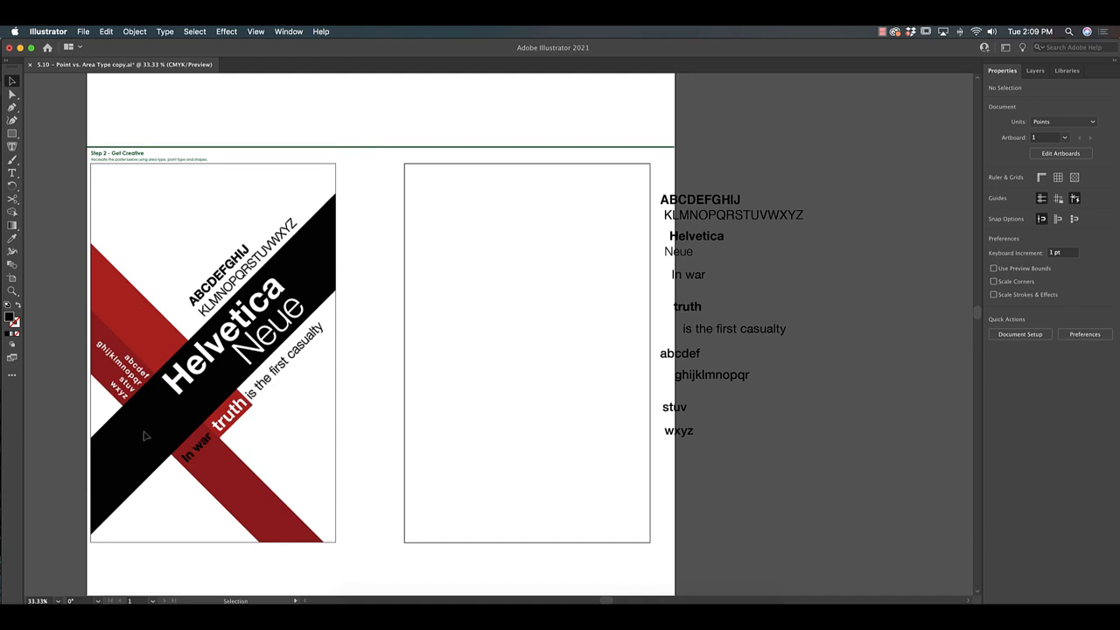
Draw a tall rectangle, fill it dark blue, and rotate it onto the reference poster's diagonal band
{"action": "left_click", "coordinate": [11, 134]}
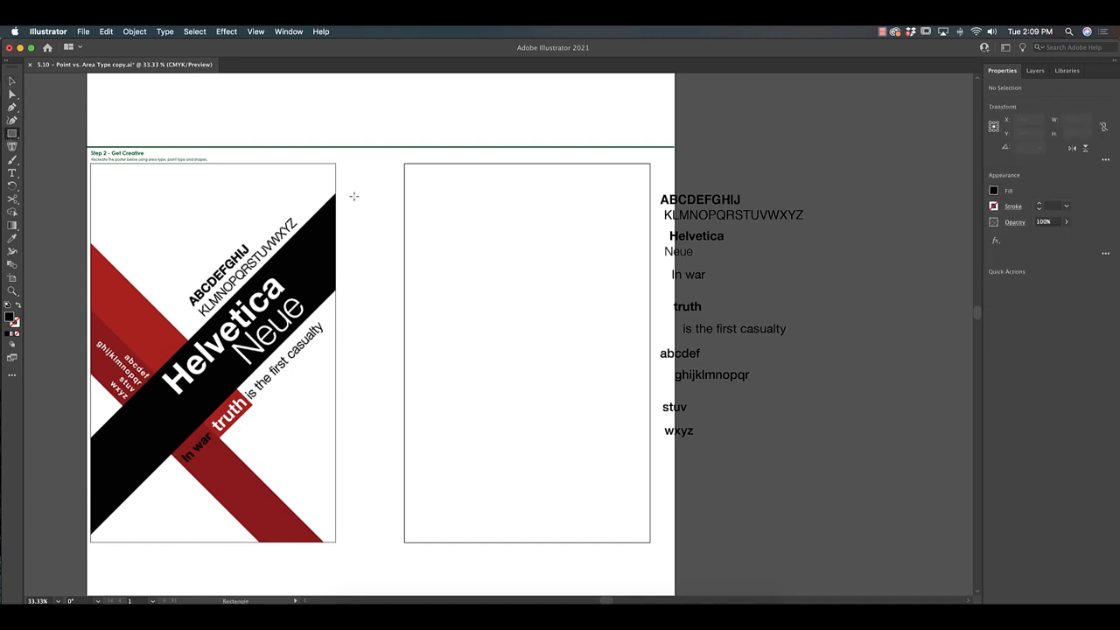
{"action": "left_click_drag", "start_coordinate": [353, 196], "coordinate": [426, 545]}
{"action": "left_click", "coordinate": [11, 81]}
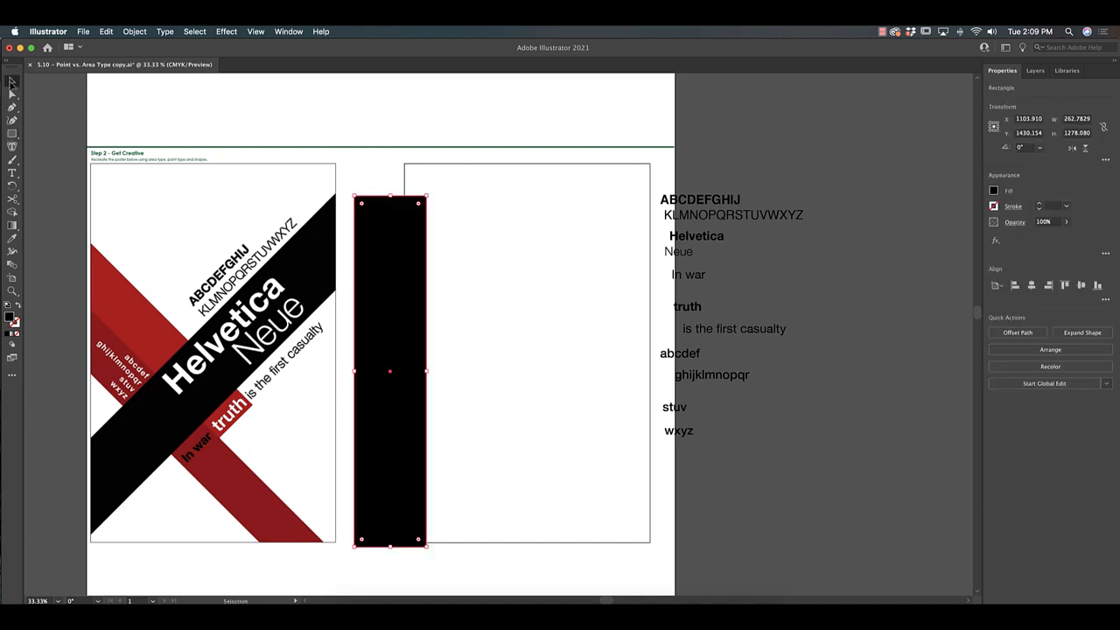
{"action": "left_click_drag", "start_coordinate": [430, 186], "coordinate": [537, 287]}
{"action": "left_click_drag", "start_coordinate": [446, 327], "coordinate": [271, 319]}
{"action": "left_click", "coordinate": [994, 190]}
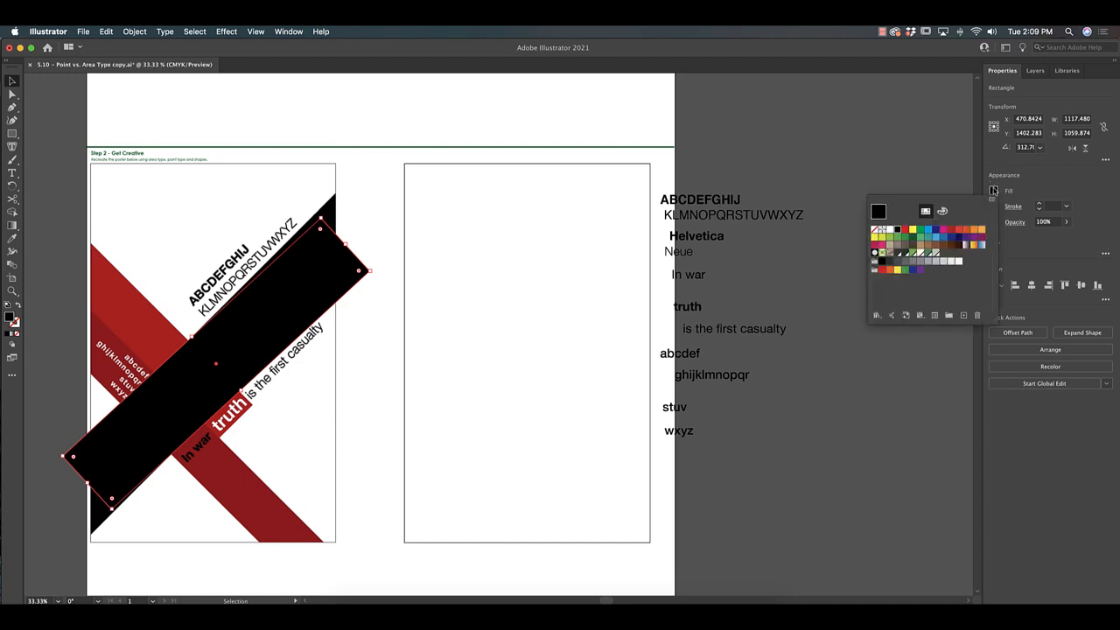
{"action": "left_click", "coordinate": [950, 239]}
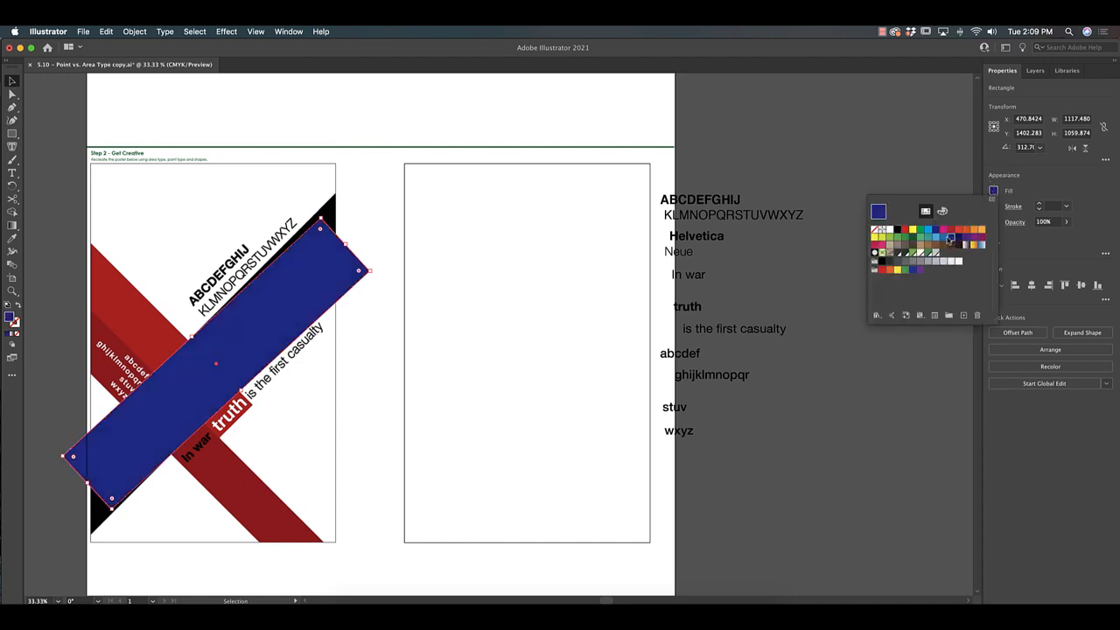
{"action": "left_click", "coordinate": [347, 246]}
{"action": "left_click_drag", "start_coordinate": [349, 239], "coordinate": [391, 237]}
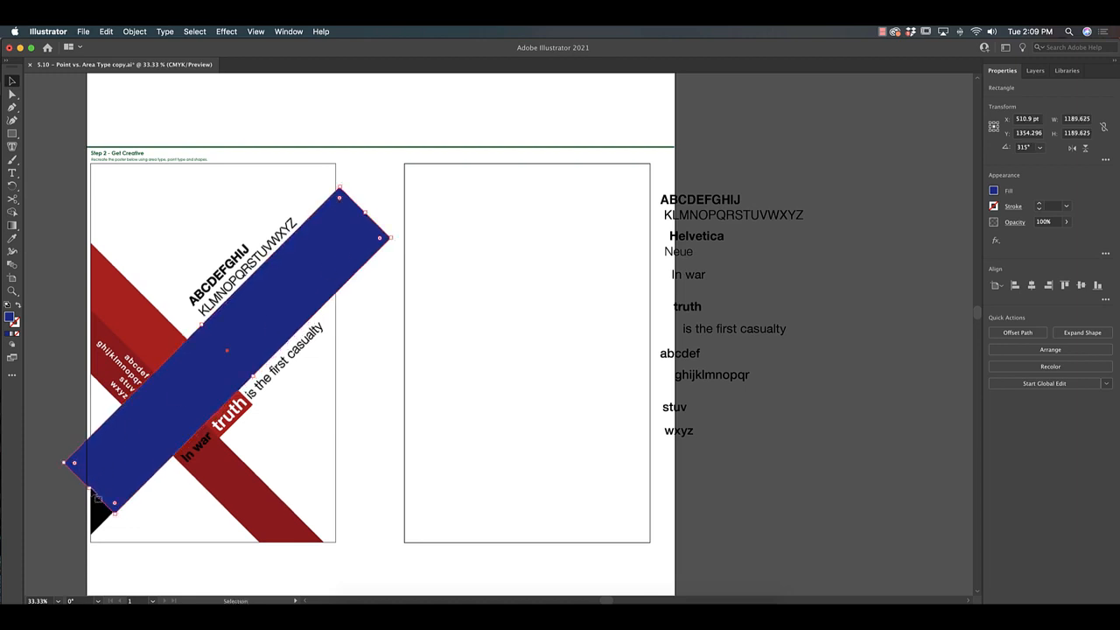
{"action": "left_click_drag", "start_coordinate": [90, 488], "coordinate": [64, 521]}
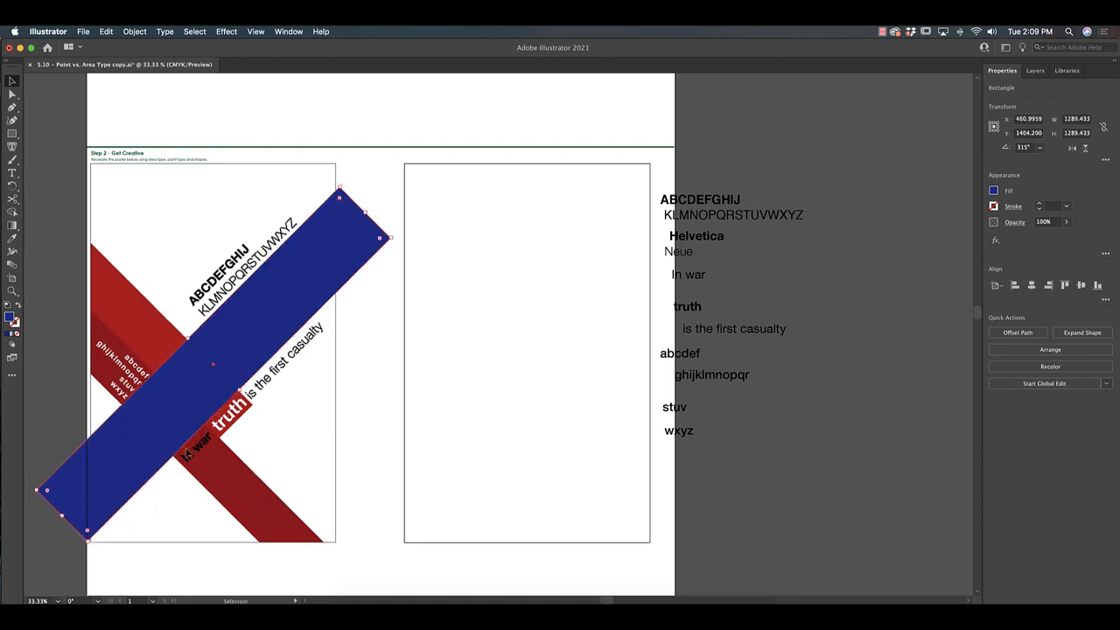
{"action": "left_click", "coordinate": [401, 224]}
Drag the band's corner points onto the artboard edges to trim it
{"action": "left_click", "coordinate": [365, 244]}
{"action": "left_click", "coordinate": [12, 93]}
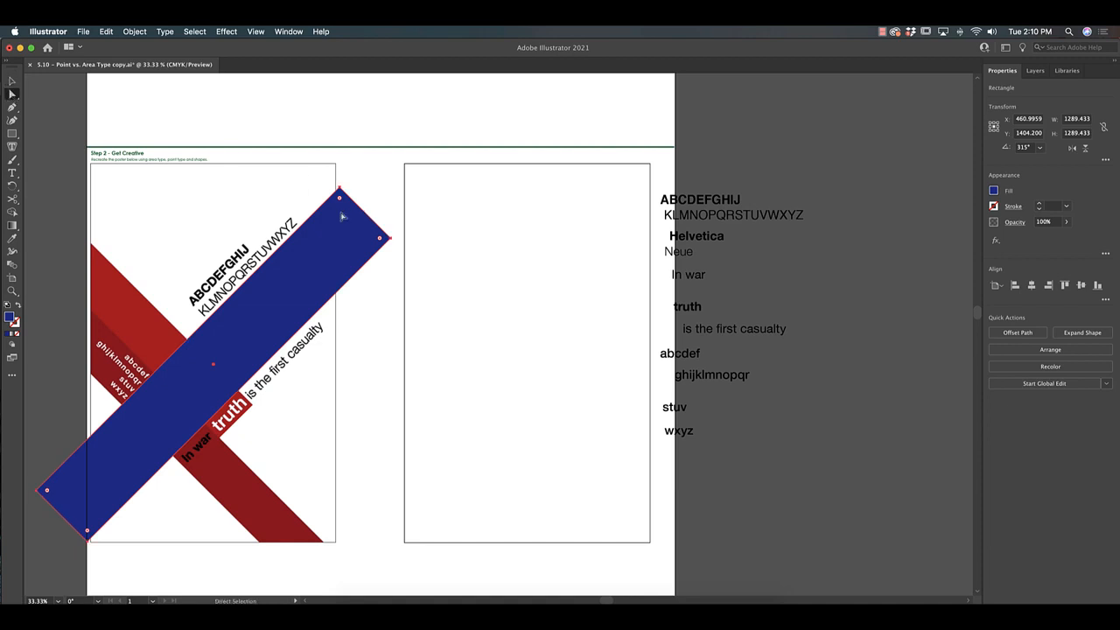
{"action": "left_click_drag", "start_coordinate": [392, 239], "coordinate": [336, 289]}
{"action": "left_click_drag", "start_coordinate": [340, 188], "coordinate": [335, 190]}
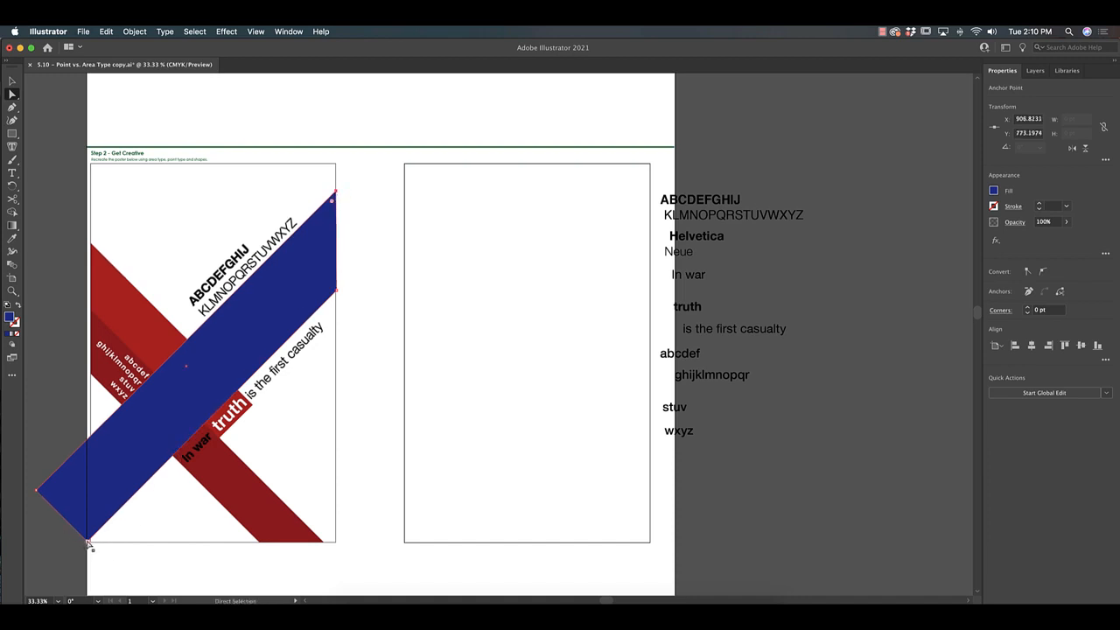
{"action": "left_click_drag", "start_coordinate": [87, 540], "coordinate": [91, 537]}
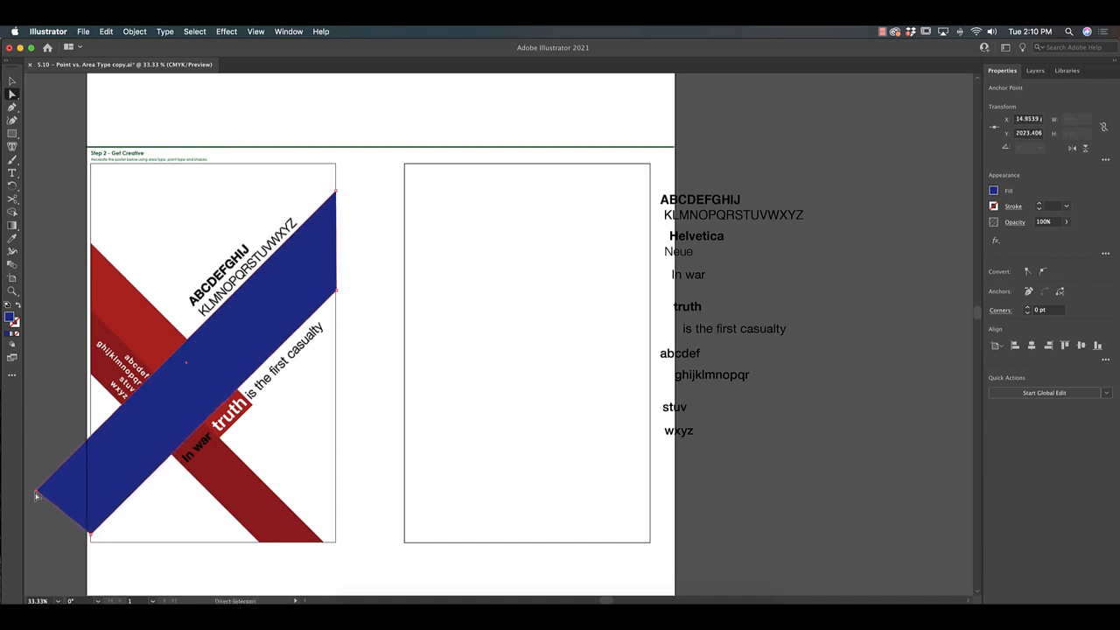
{"action": "left_click_drag", "start_coordinate": [36, 490], "coordinate": [91, 442]}
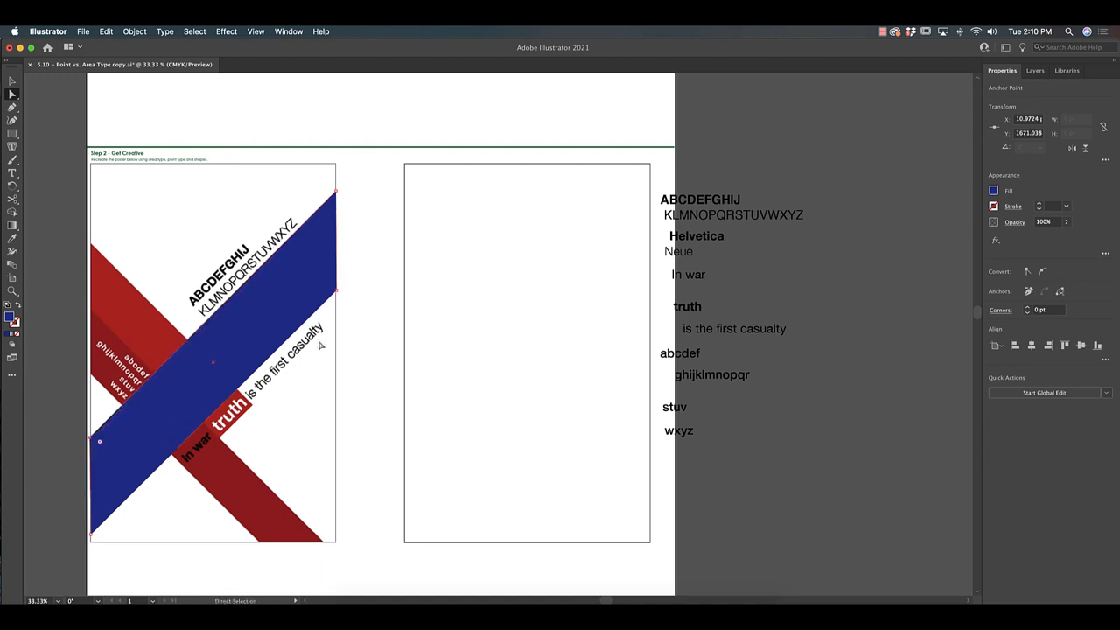
Move the band onto the empty right artboard and fill it black
{"action": "key", "text": "v"}
{"action": "left_click_drag", "start_coordinate": [238, 342], "coordinate": [553, 329]}
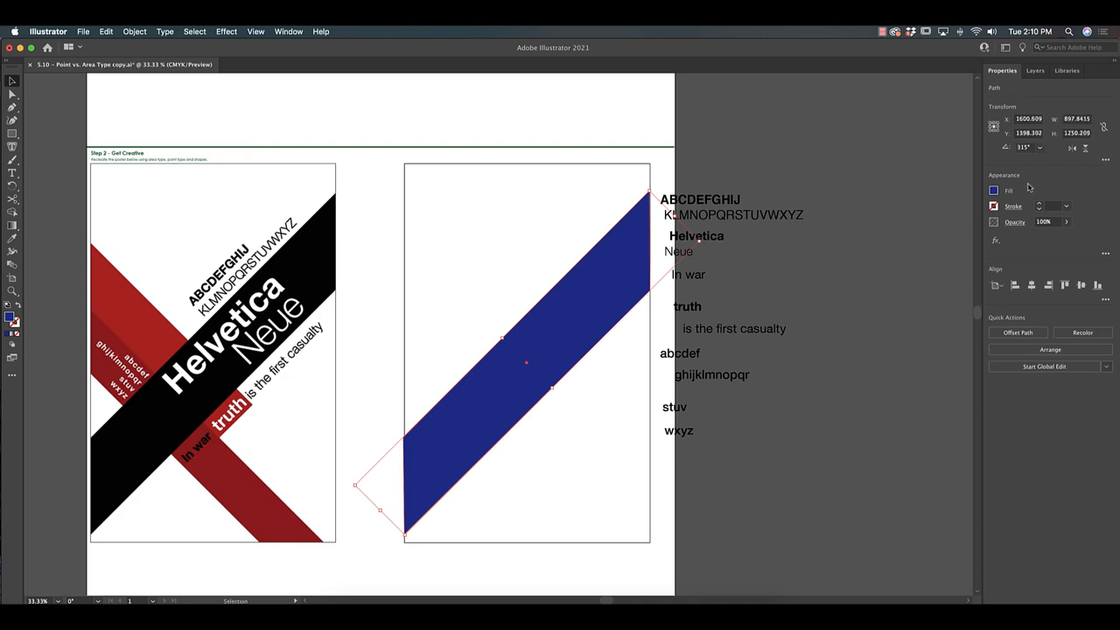
{"action": "left_click", "coordinate": [993, 190]}
{"action": "left_click", "coordinate": [876, 210]}
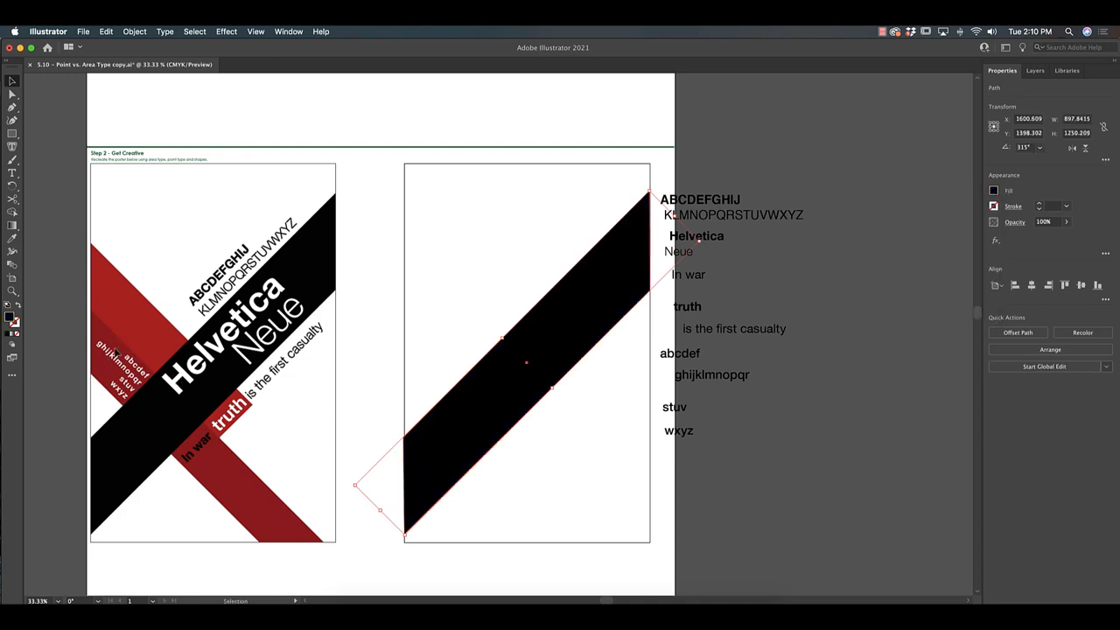
{"action": "left_click", "coordinate": [12, 134]}
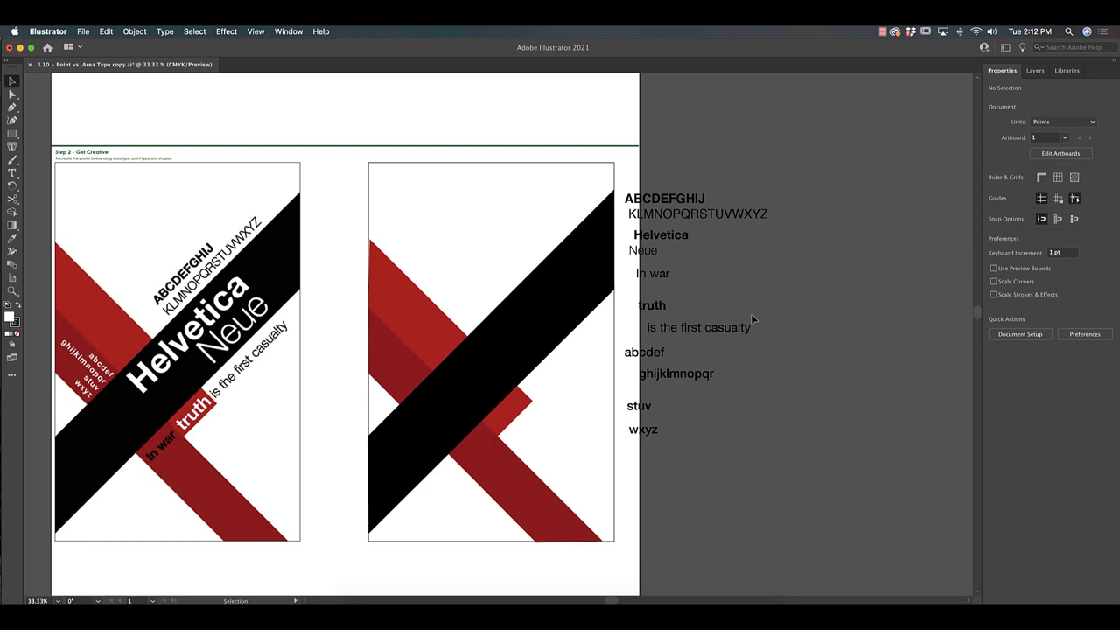
Rotate ABCDEFGHIJ diagonally and place it above the black band
{"action": "left_click", "coordinate": [705, 200]}
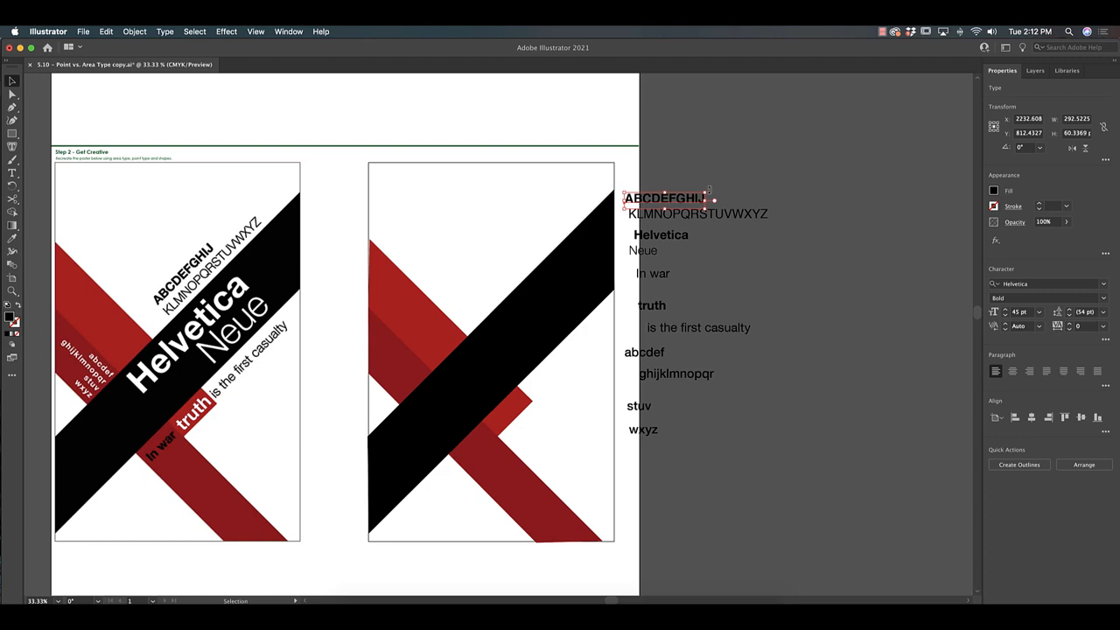
{"action": "left_click_drag", "start_coordinate": [708, 189], "coordinate": [690, 159]}
{"action": "key", "text": "super+z"}
{"action": "left_click_drag", "start_coordinate": [686, 190], "coordinate": [518, 248]}
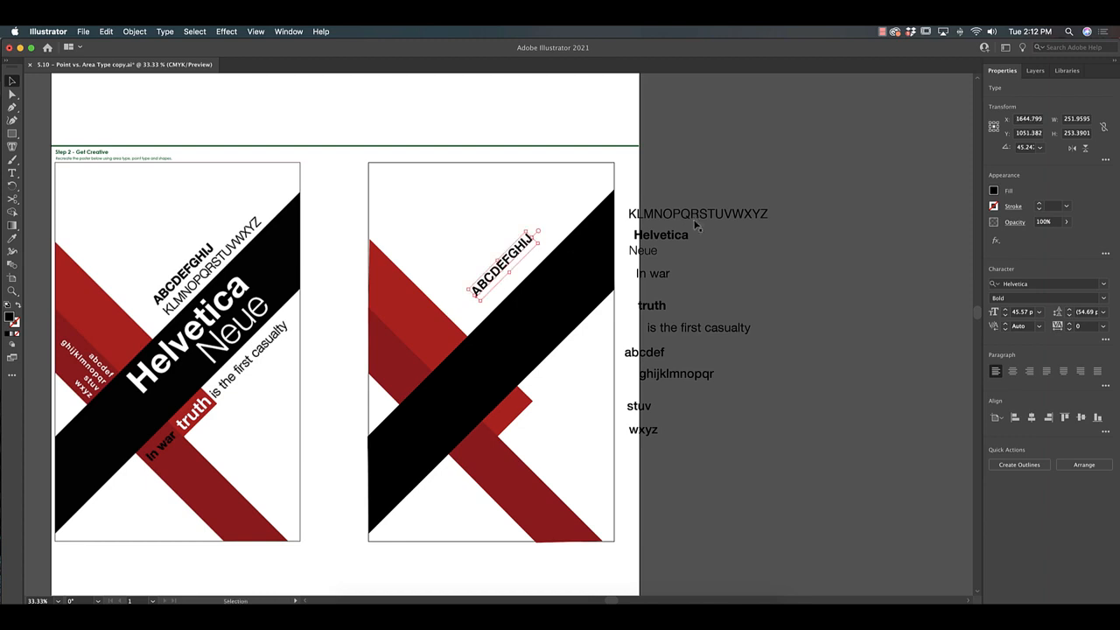
Rotate KLMNOPQRSTUVWXYZ diagonally onto the poster, shrink it to fit, and bring over the Helvetica word
{"action": "left_click_drag", "start_coordinate": [697, 215], "coordinate": [236, 258]}
{"action": "left_click_drag", "start_coordinate": [312, 245], "coordinate": [359, 206]}
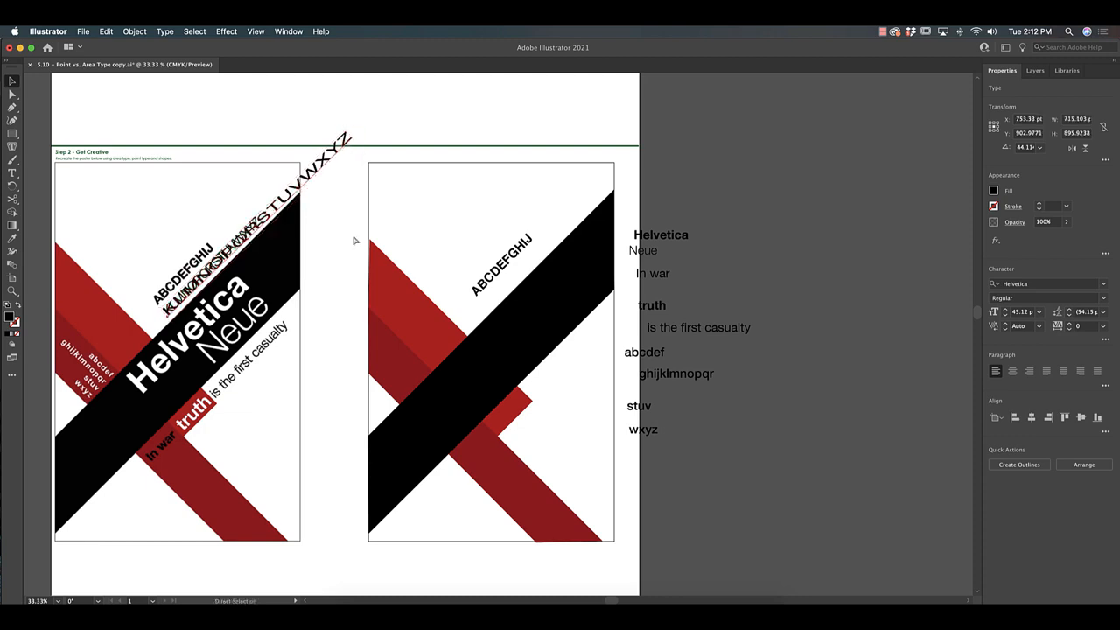
{"action": "key", "text": "super+z"}
{"action": "left_click_drag", "start_coordinate": [271, 211], "coordinate": [567, 221]}
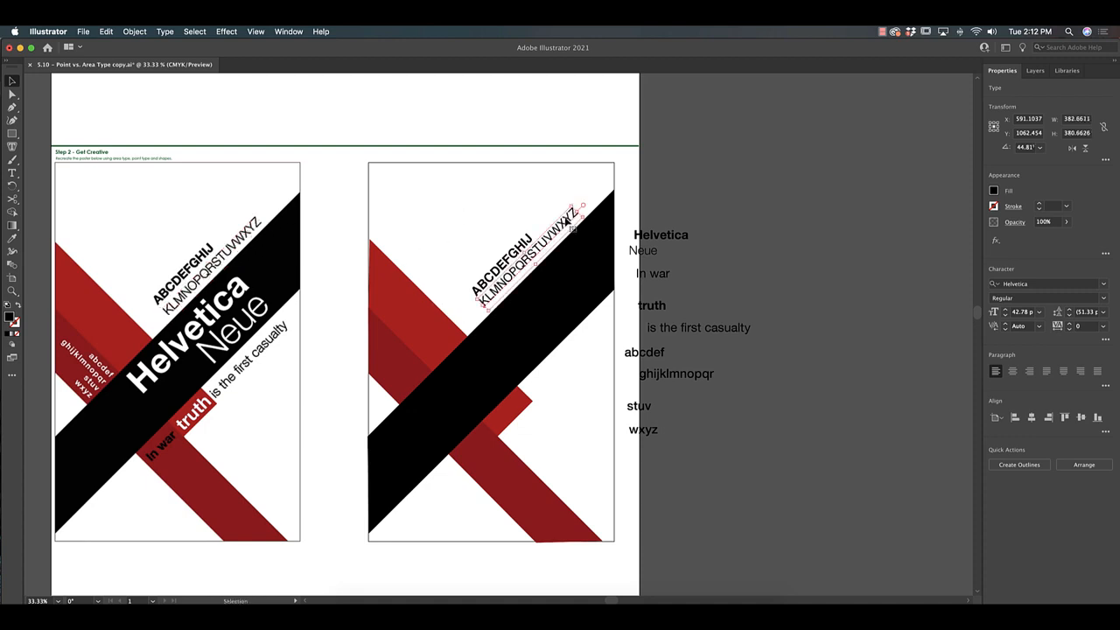
{"action": "left_click_drag", "start_coordinate": [660, 237], "coordinate": [308, 297]}
{"action": "left_click", "coordinate": [14, 242]}
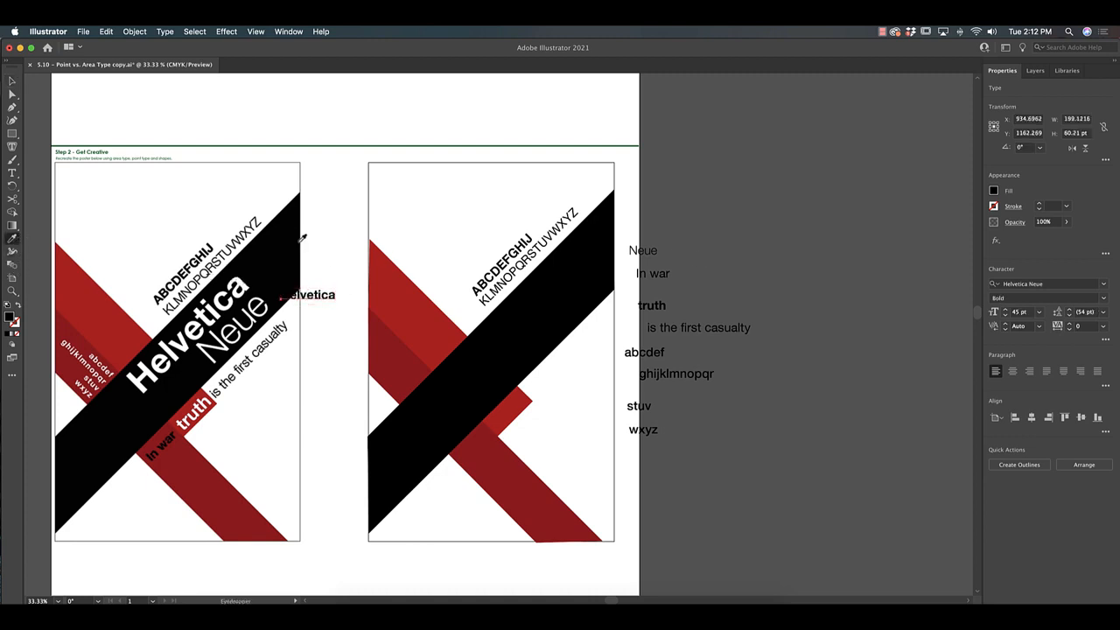
Make the Helvetica word white, enlarge it, and move it onto the new poster's band
{"action": "left_click", "coordinate": [338, 243]}
{"action": "key", "text": "v"}
{"action": "left_click_drag", "start_coordinate": [312, 298], "coordinate": [331, 179]}
{"action": "left_click_drag", "start_coordinate": [285, 251], "coordinate": [232, 253]}
{"action": "left_click_drag", "start_coordinate": [213, 307], "coordinate": [626, 250]}
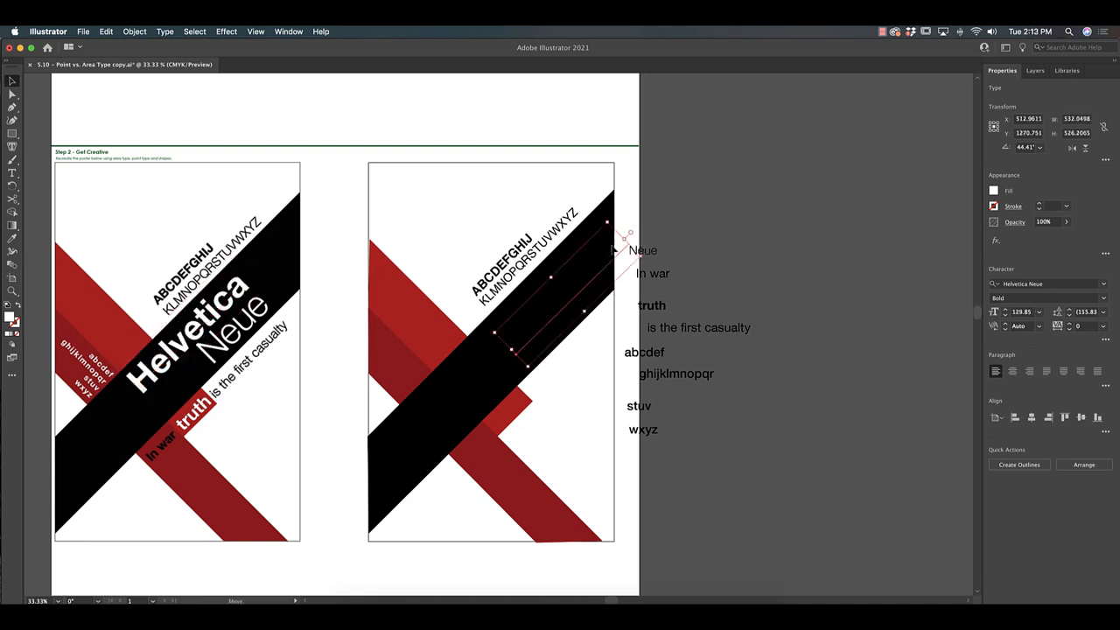
Bring Helvetica to the front and position it along the black band
{"action": "right_click", "coordinate": [630, 250]}
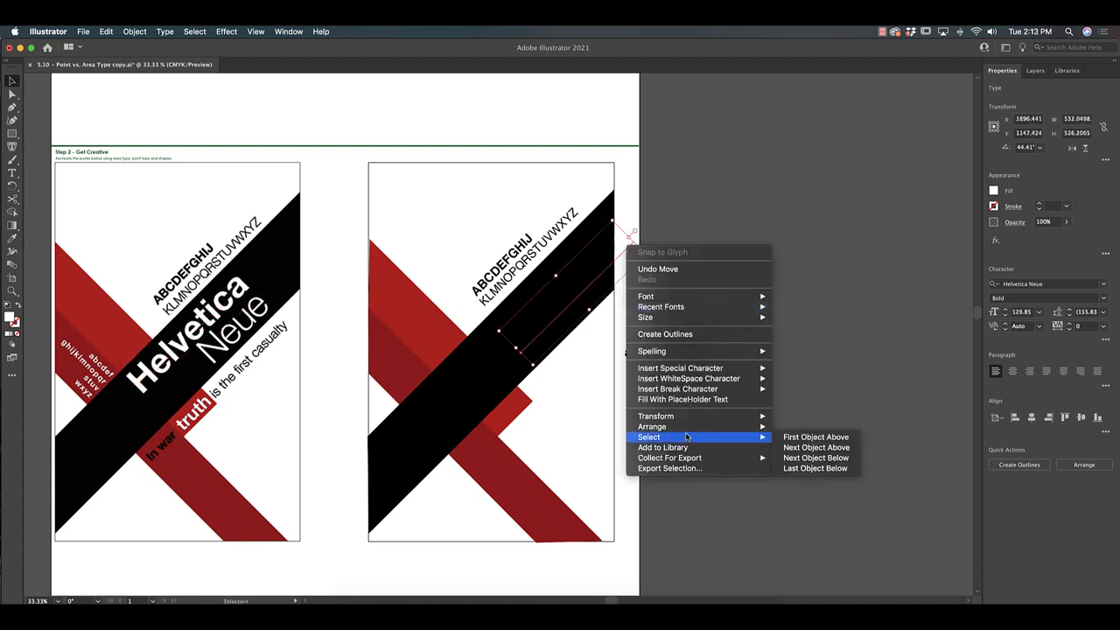
{"action": "mouse_move", "coordinate": [695, 427]}
{"action": "left_click", "coordinate": [787, 427]}
{"action": "left_click_drag", "start_coordinate": [557, 306], "coordinate": [508, 342]}
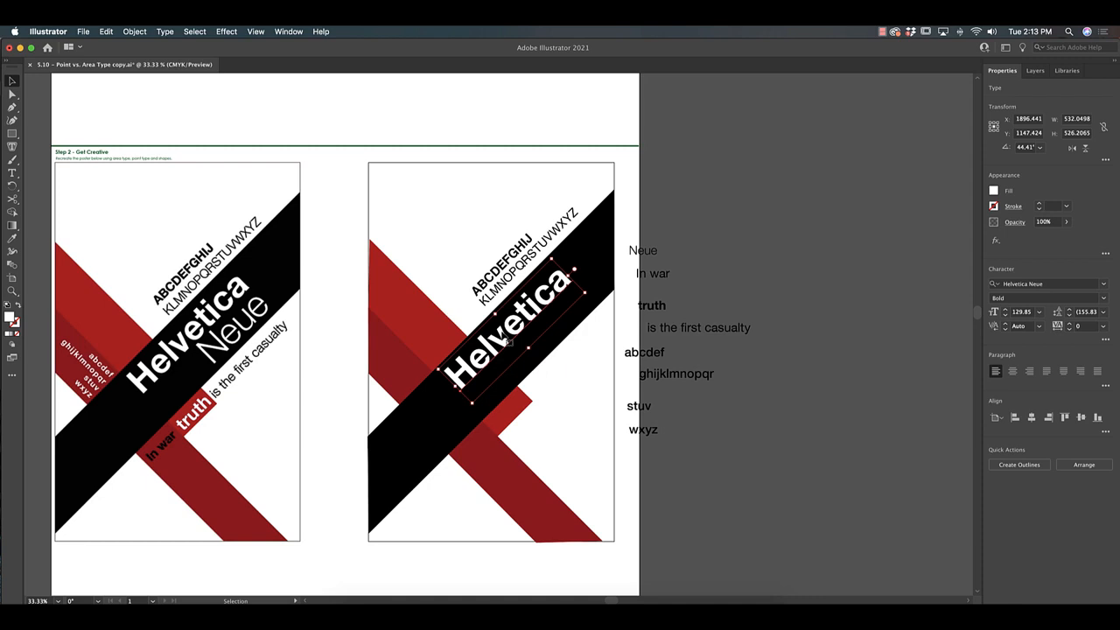
{"action": "left_click", "coordinate": [740, 276]}
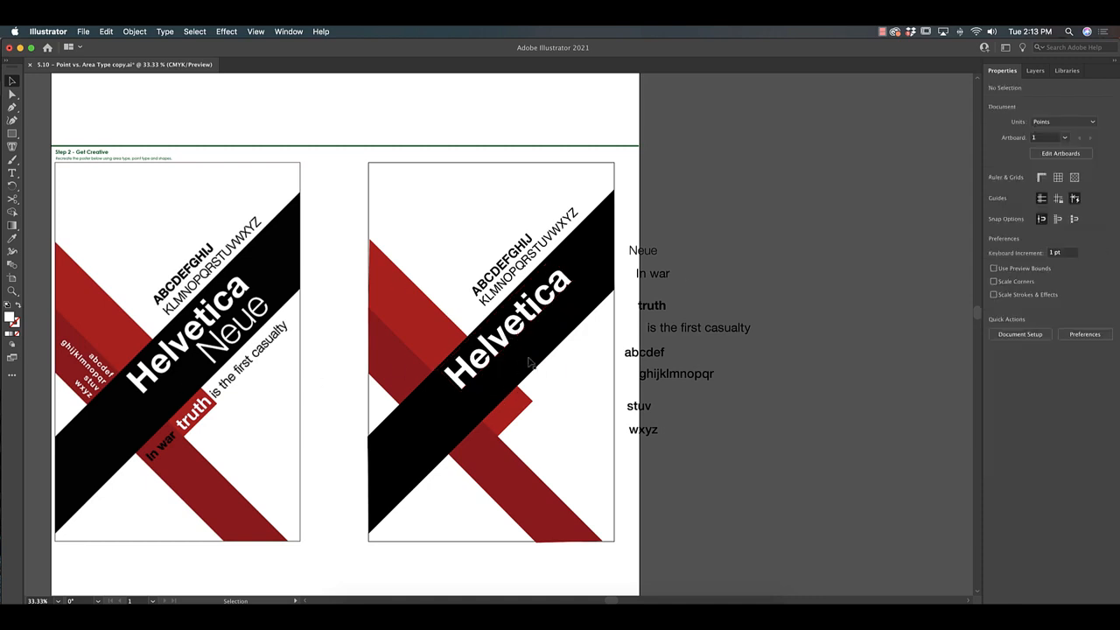